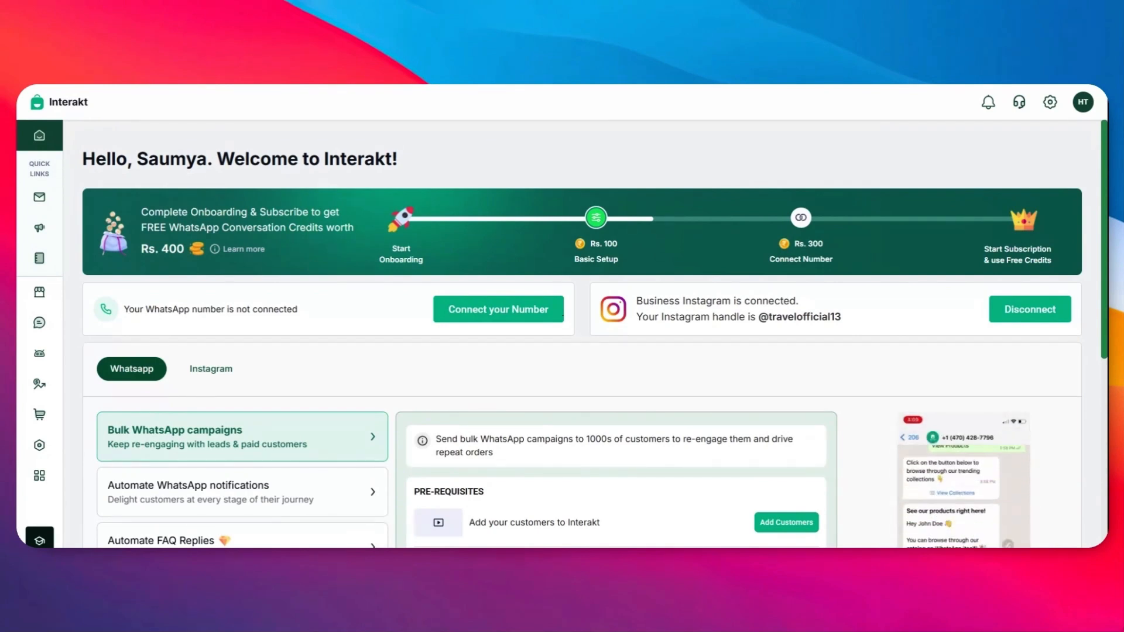
Step: Open the Instagram Quickflows automations and show the Lead Gen ones
mouse_move(83, 394)
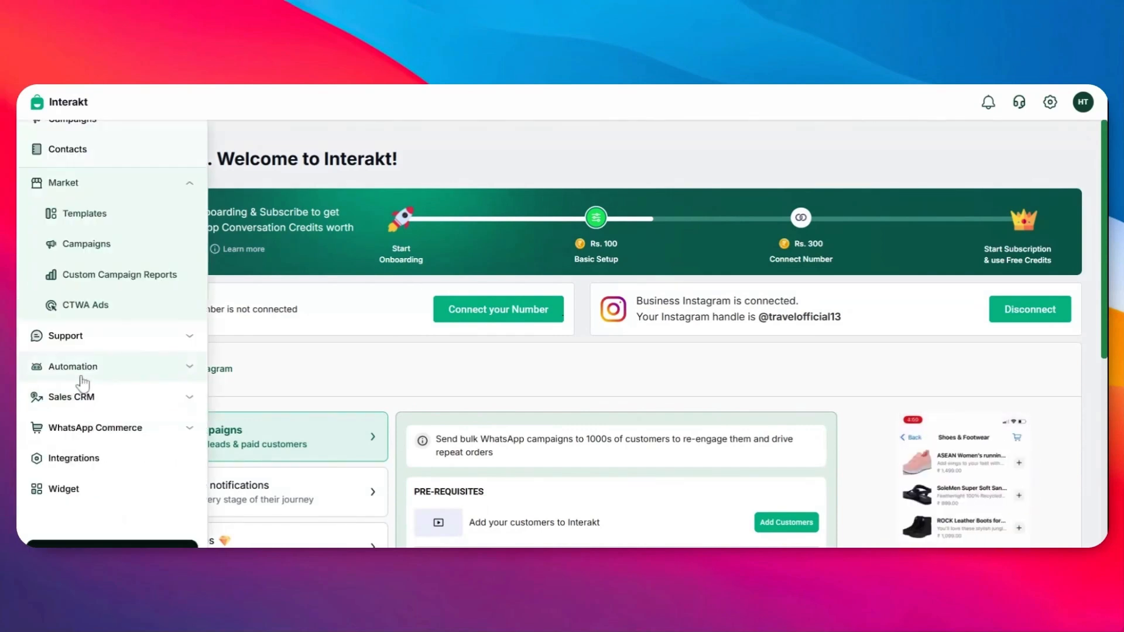
left_click(82, 374)
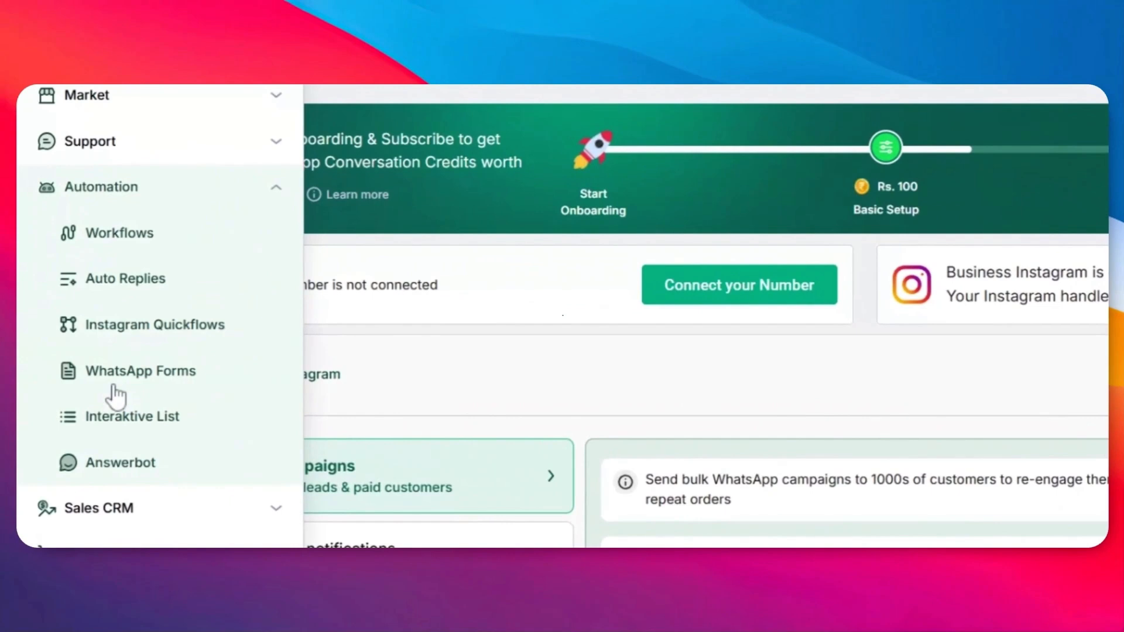
left_click(114, 332)
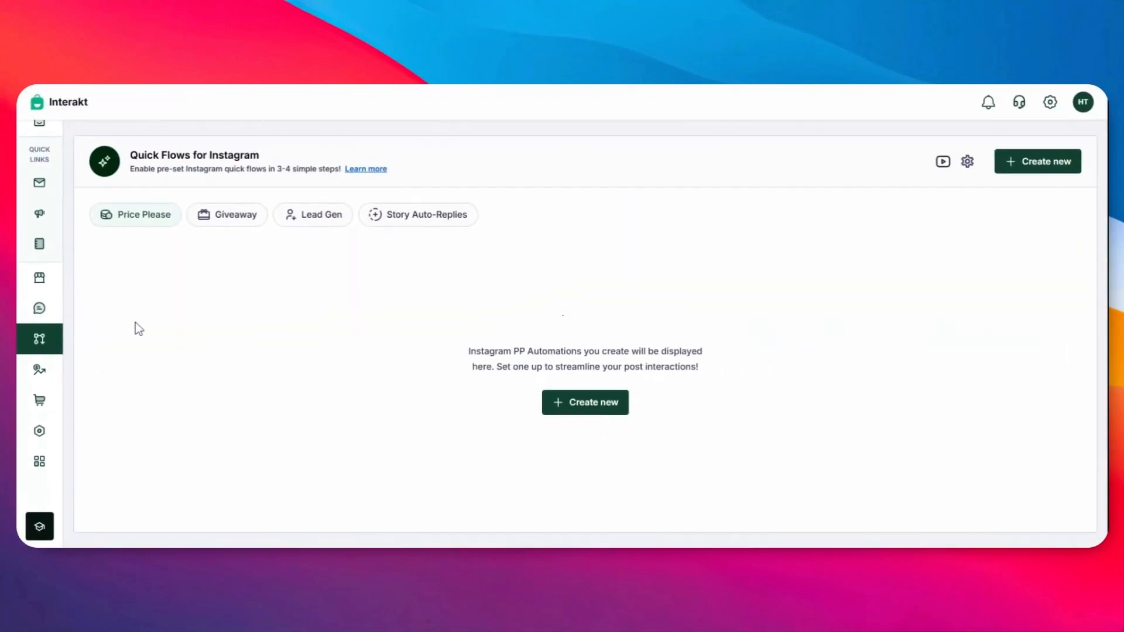
left_click(298, 226)
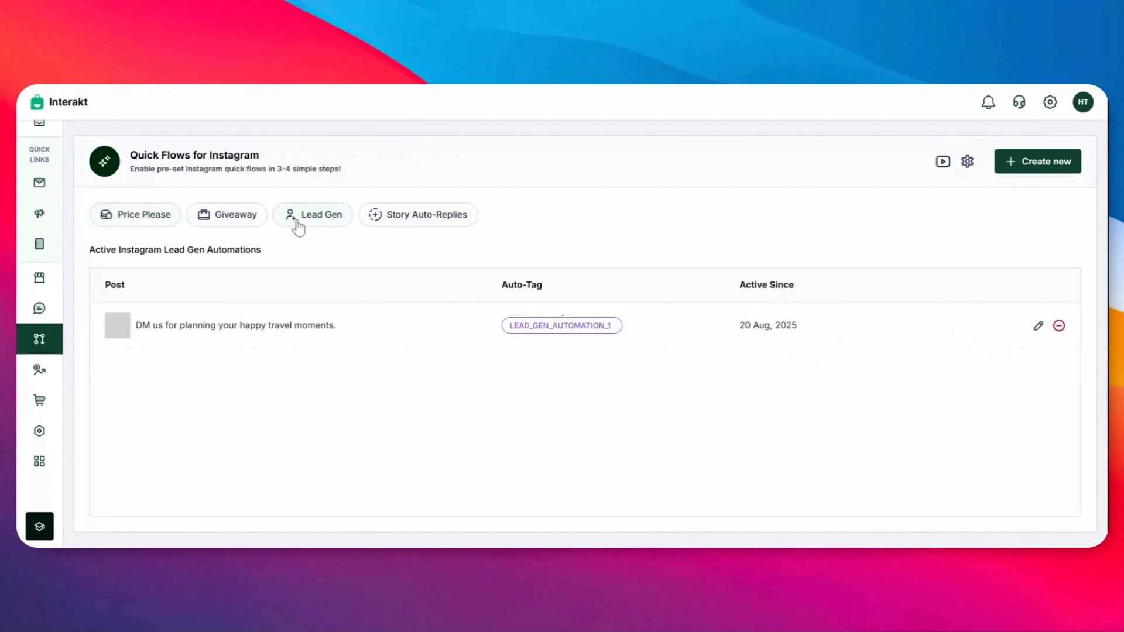
Step: Create a Lead Generation automation for the Instagram post "Travel with us and cherish the memories forever."
left_click(1026, 166)
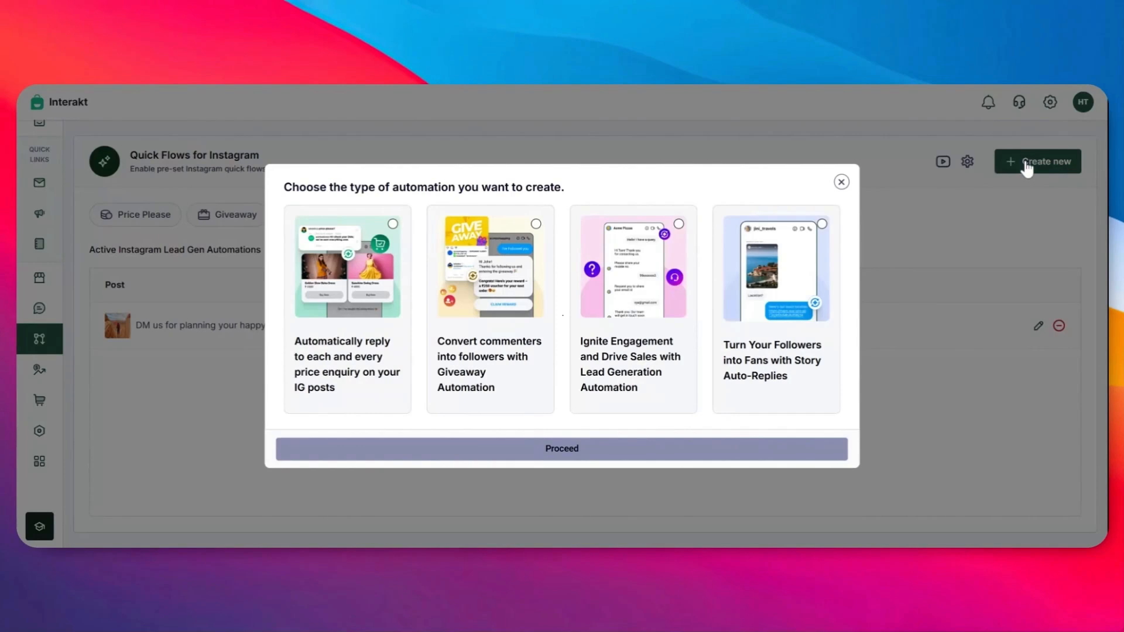
left_click(642, 356)
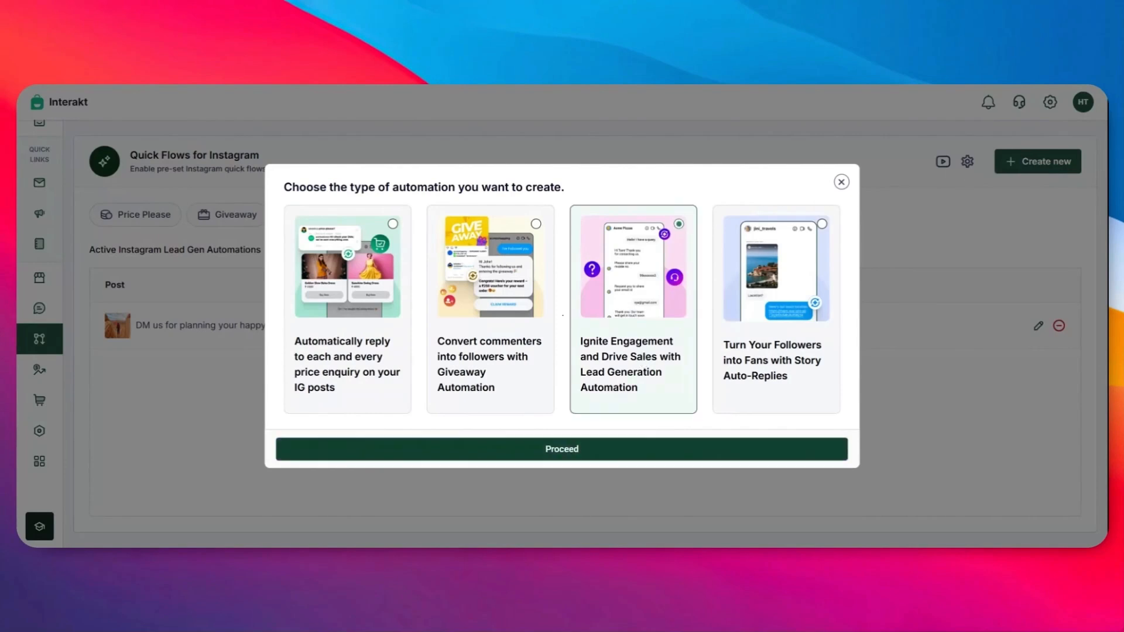
left_click(556, 450)
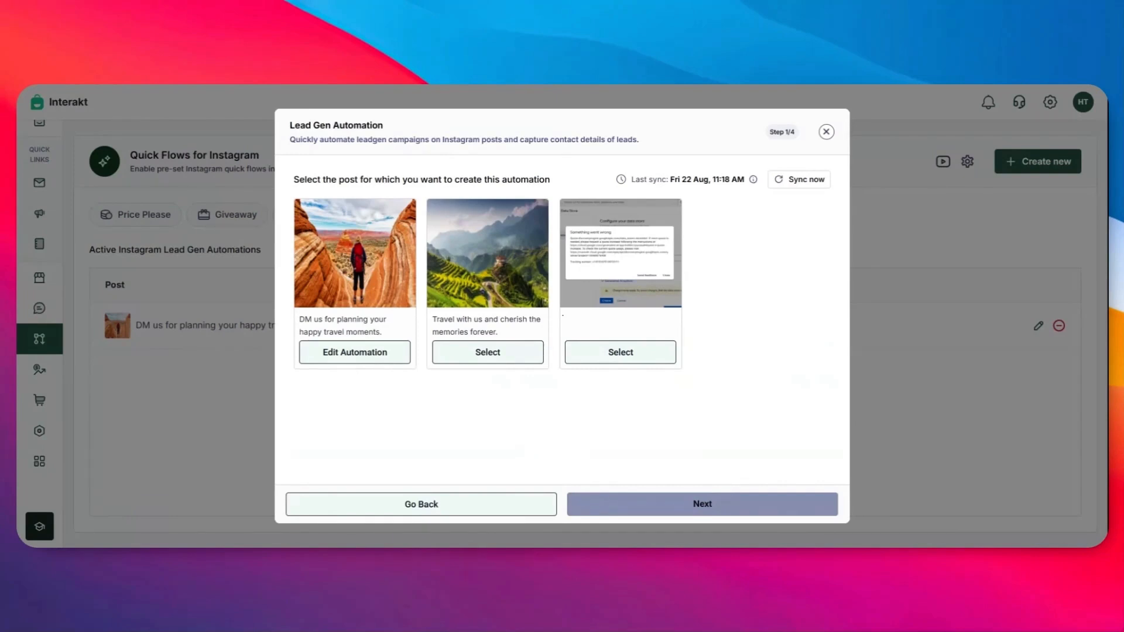
left_click(489, 358)
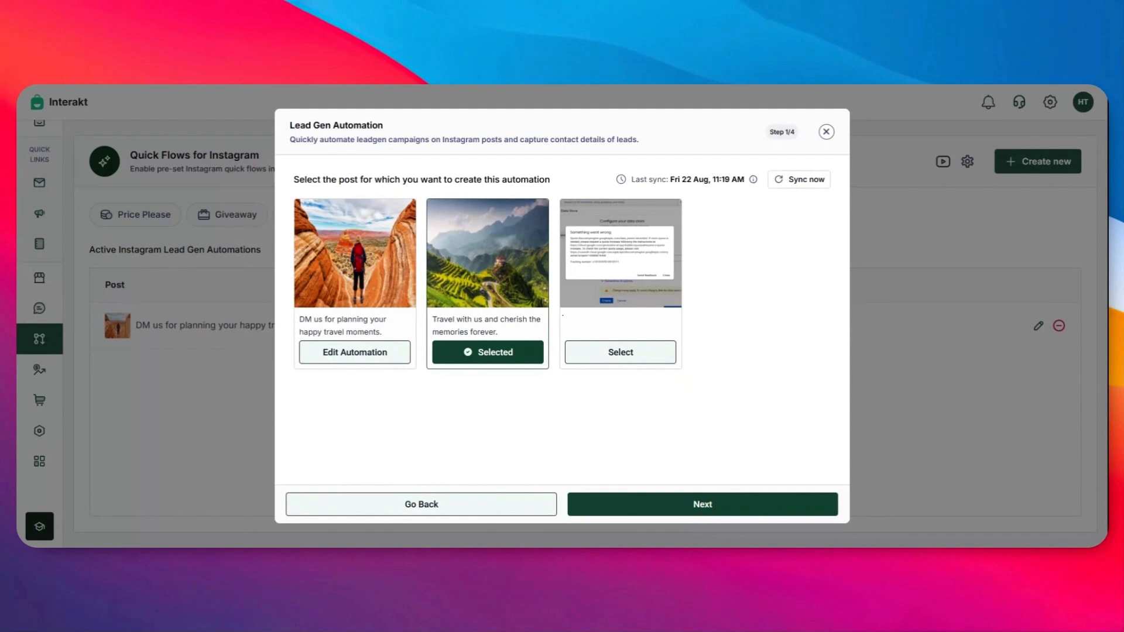
left_click(688, 517)
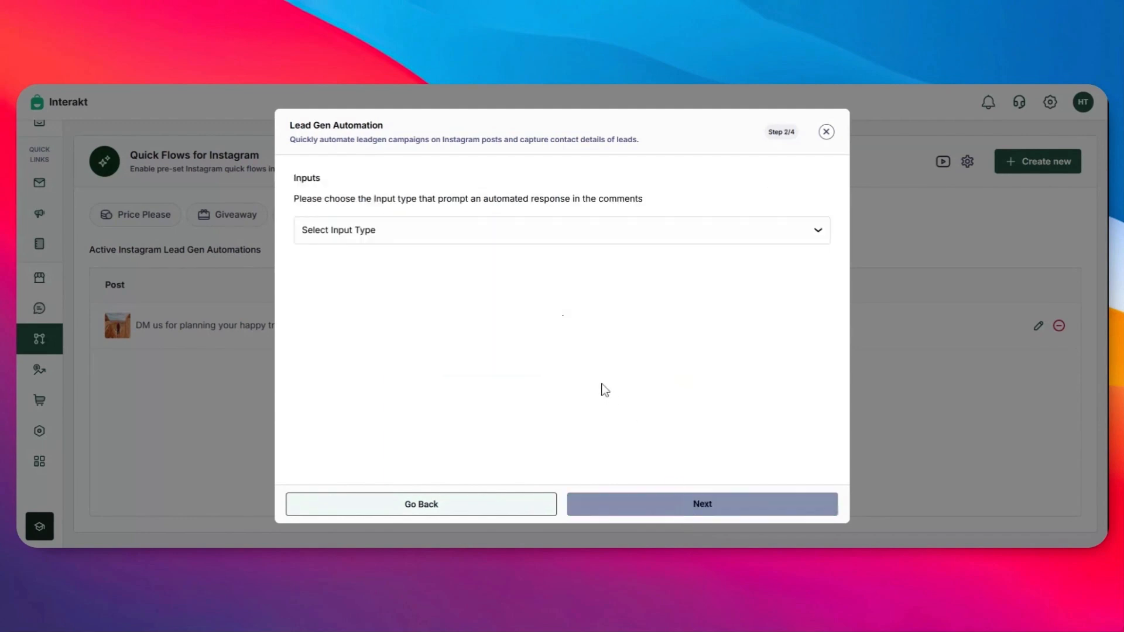
Step: Set the input type to Keywords Specific Automation with the included keywords "Travel Plan Details", "Next Trips" and "Holiday Package"
left_click(496, 237)
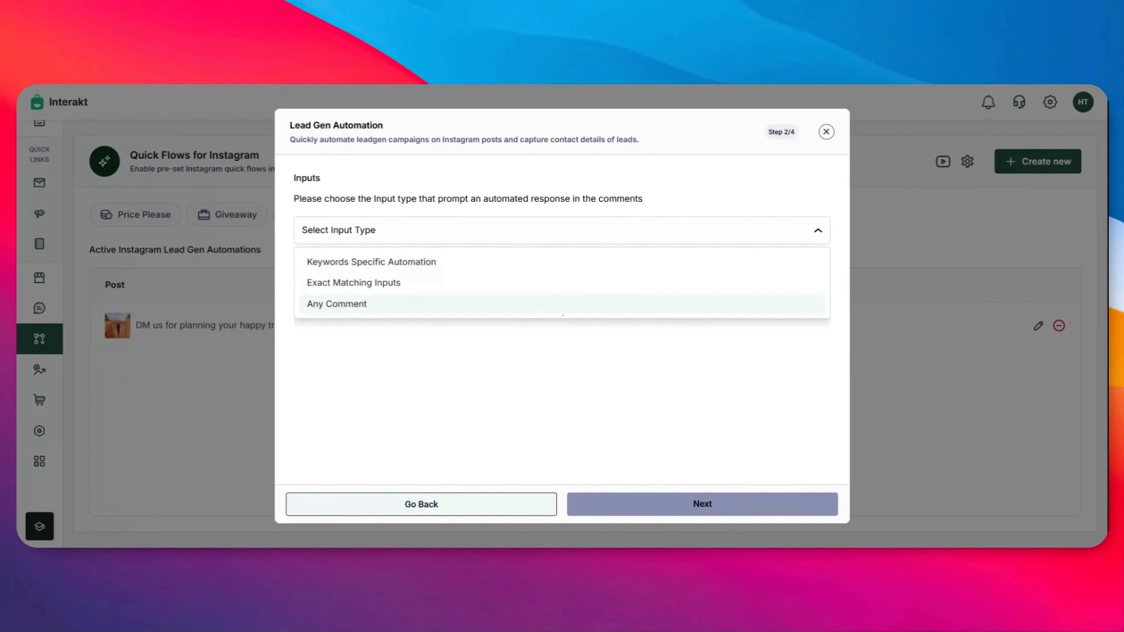
left_click(349, 262)
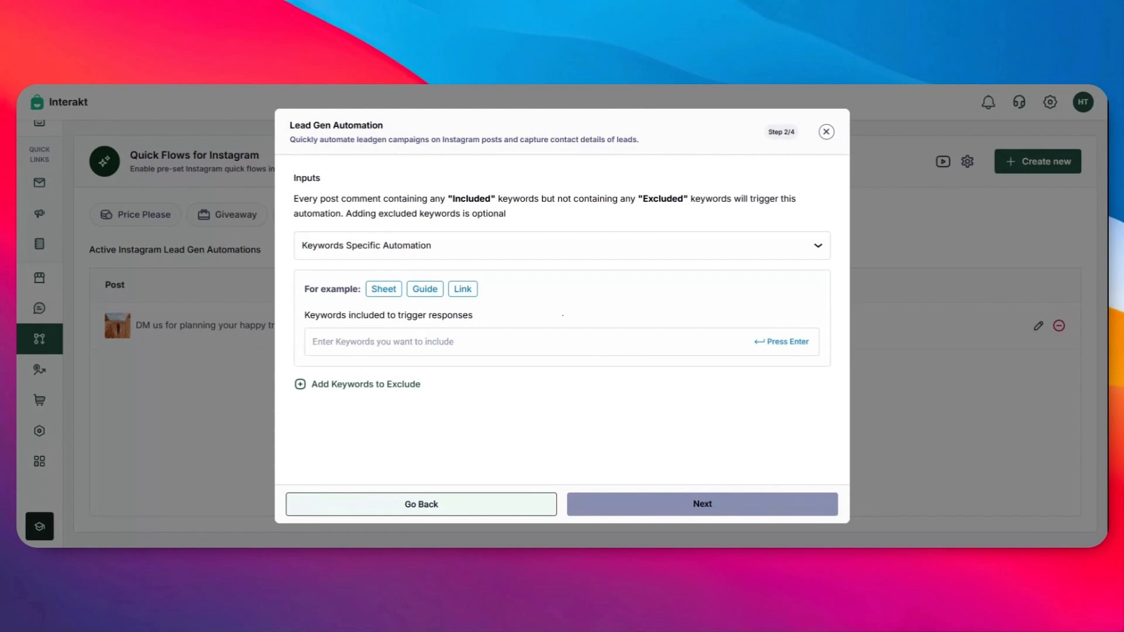
type("Travel Plan Details")
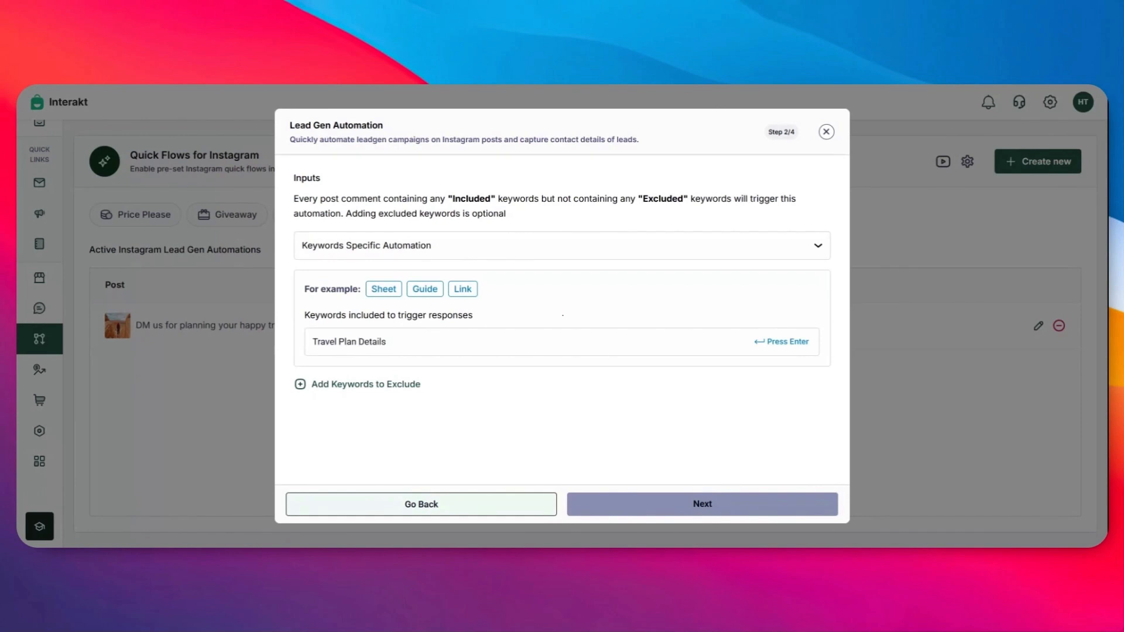
key("Return")
type("Next Trips")
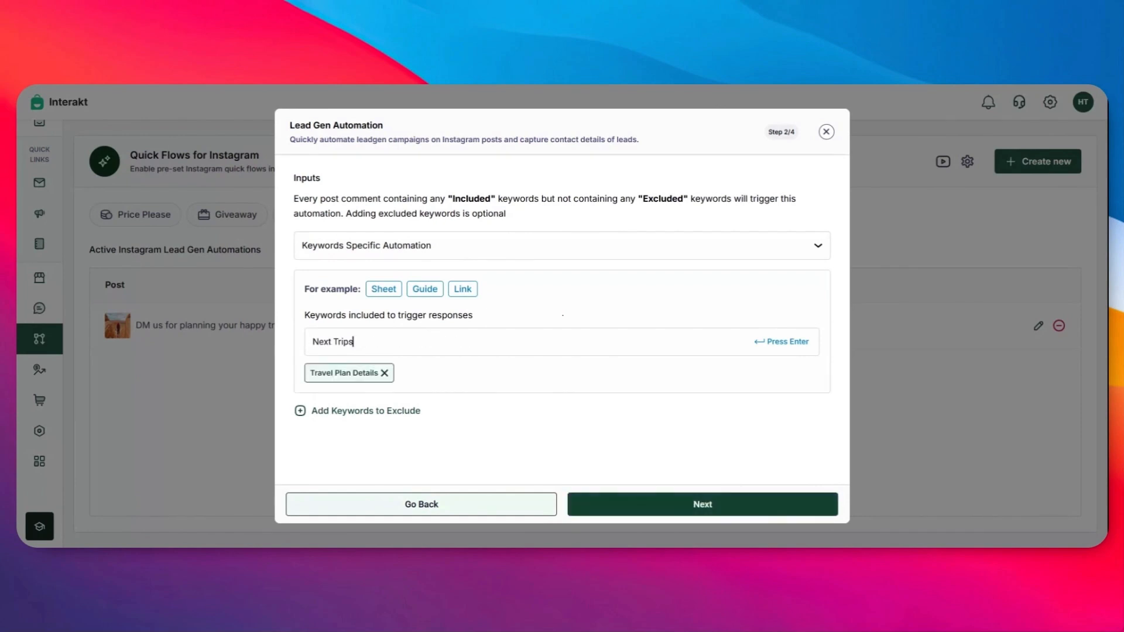
key("Return")
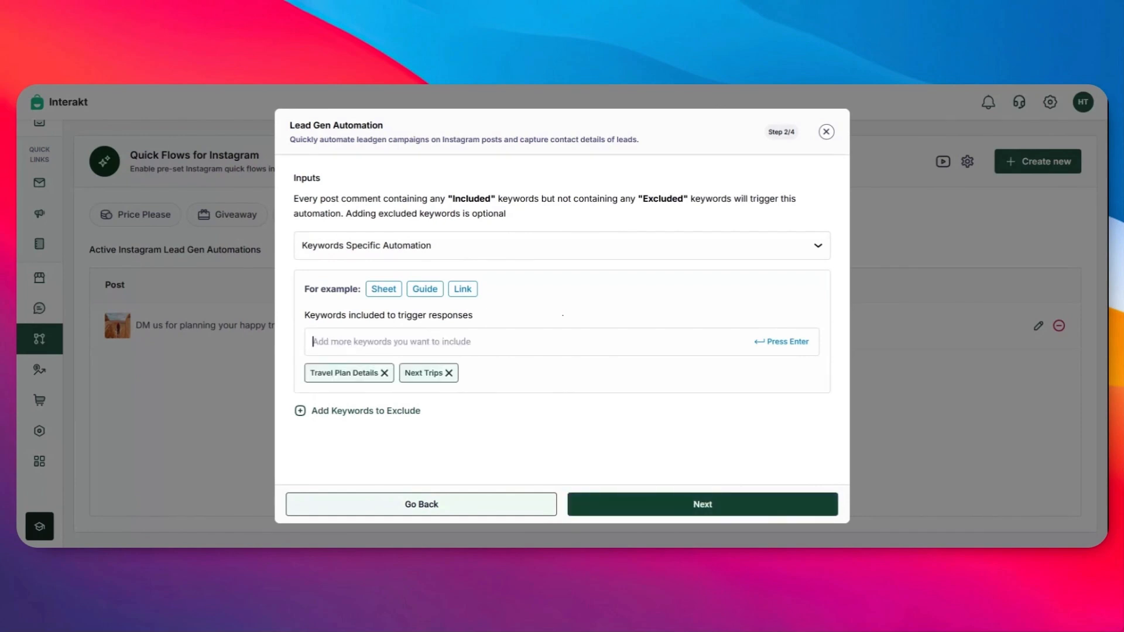
type("Holiday Packa")
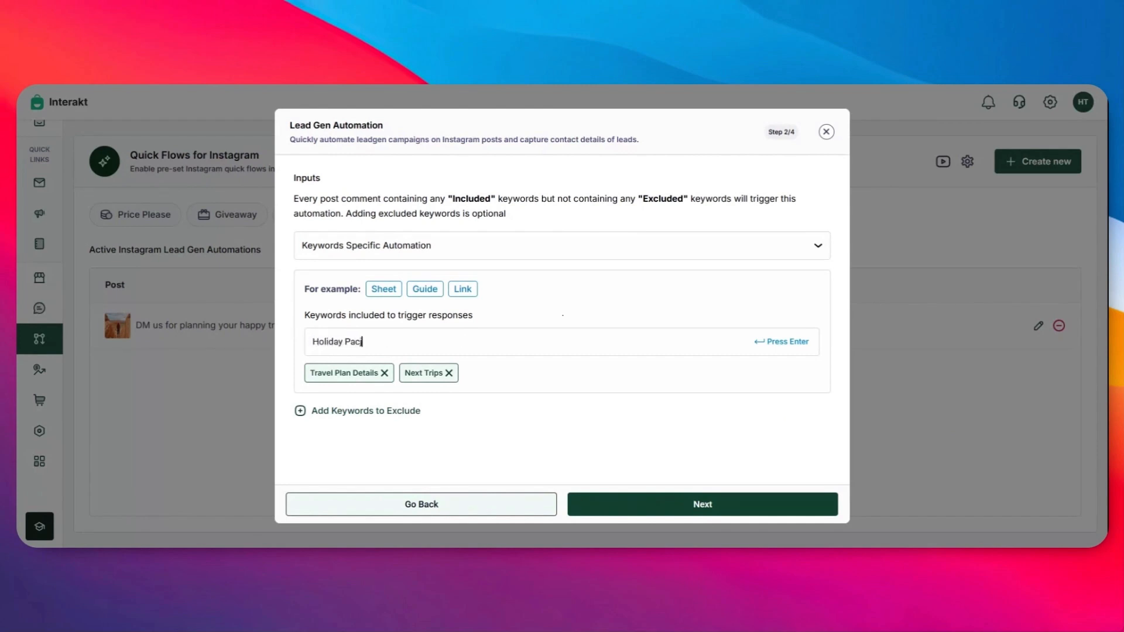
type("ge")
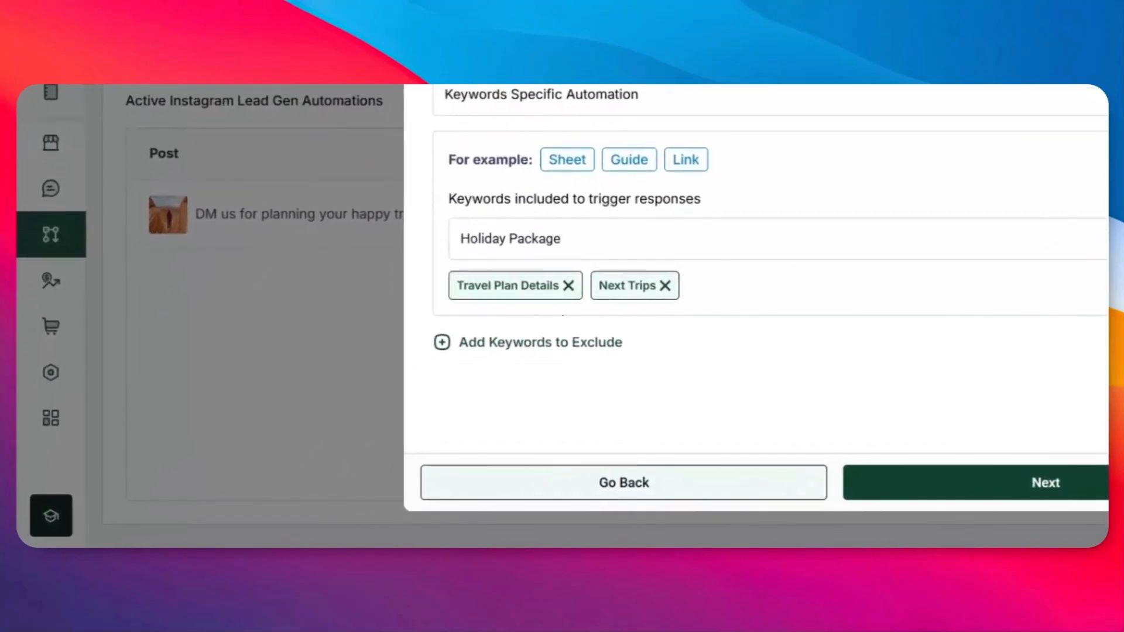
key("Return")
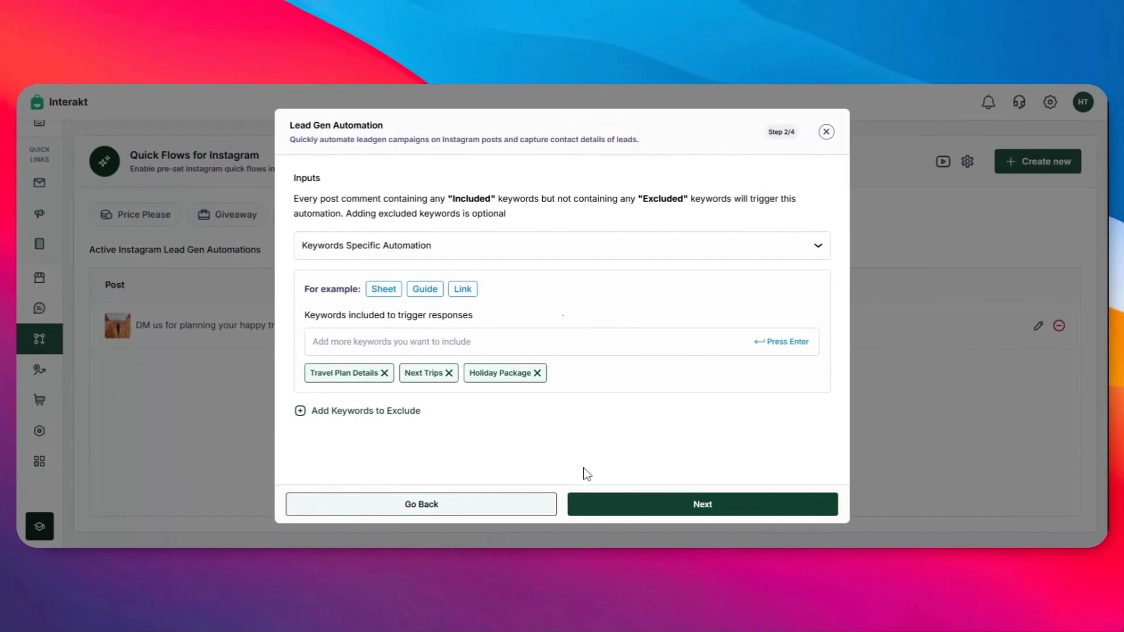
left_click(642, 506)
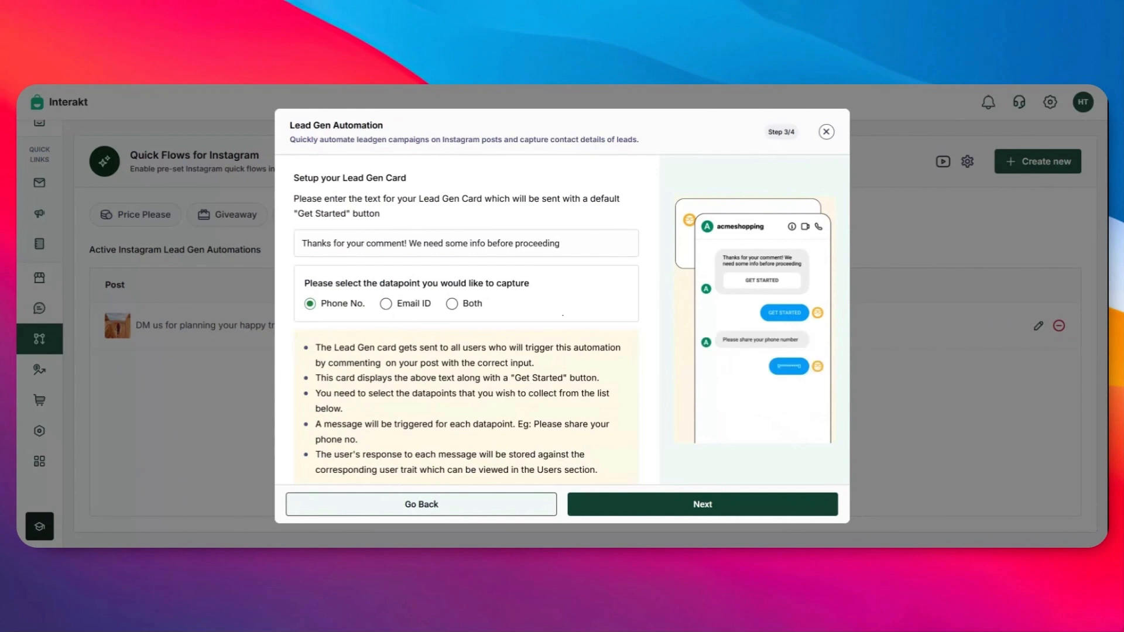
Step: Keep Phone No. as the datapoint to capture and activate the Lead Gen automation
left_click(664, 508)
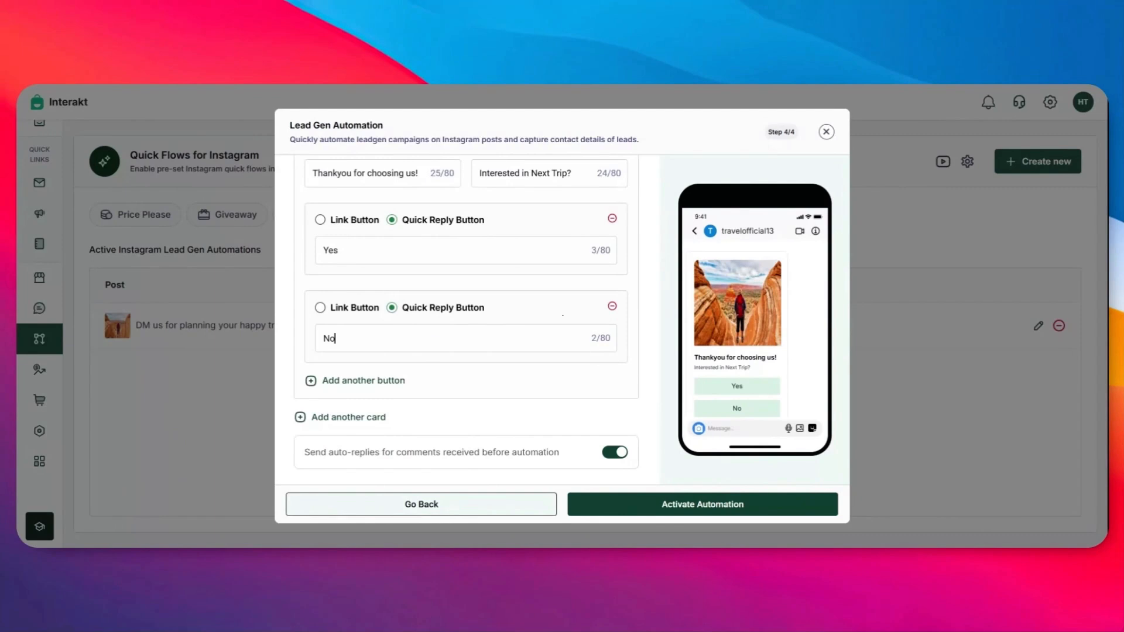
left_click(665, 503)
double_click(460, 357)
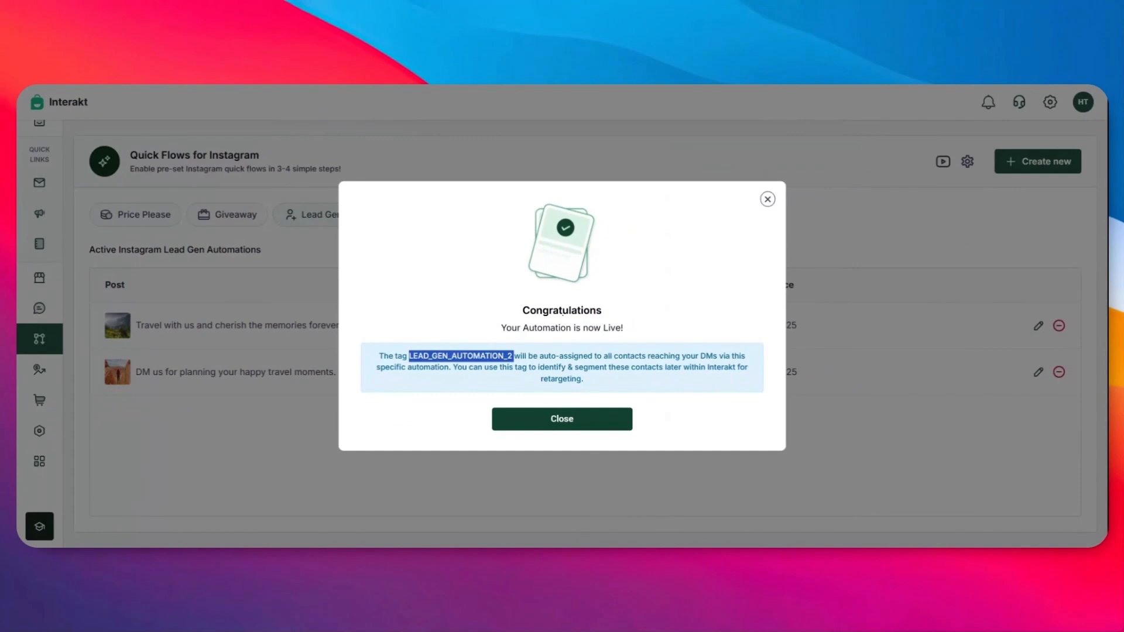
key("Escape")
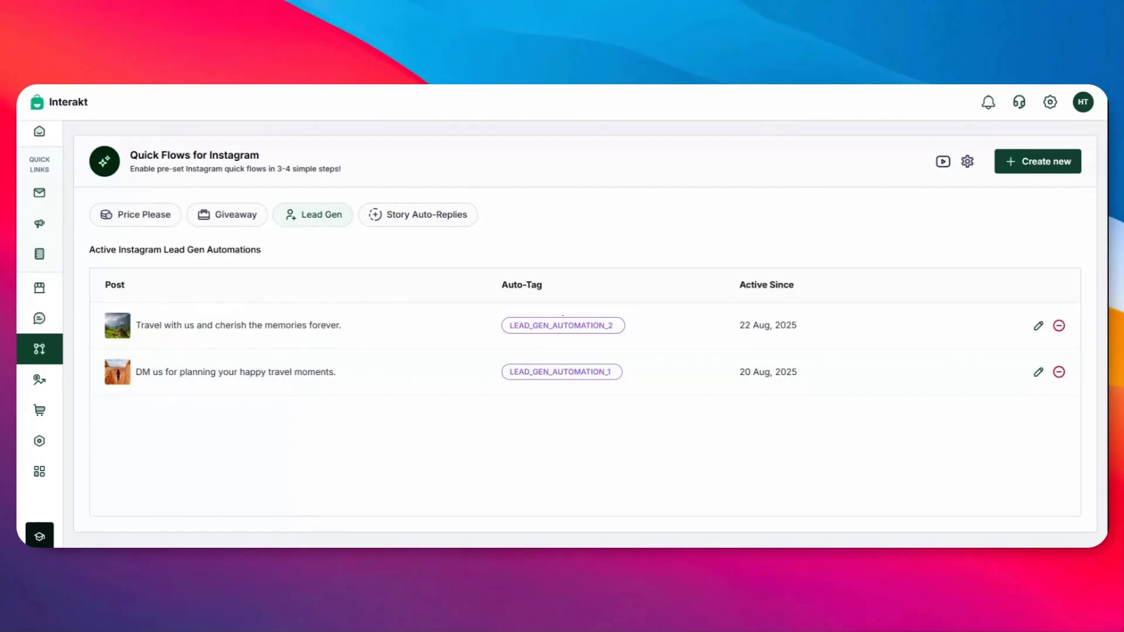
Step: Create a new campaign and open the audience filters for its onetime notification
mouse_move(38, 284)
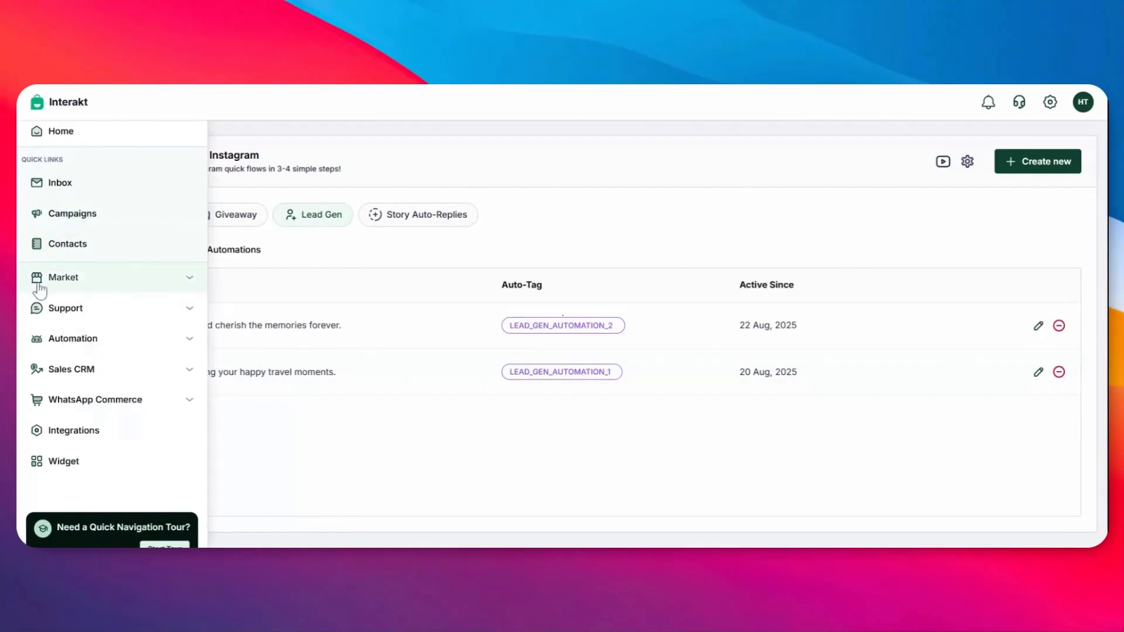
left_click(56, 217)
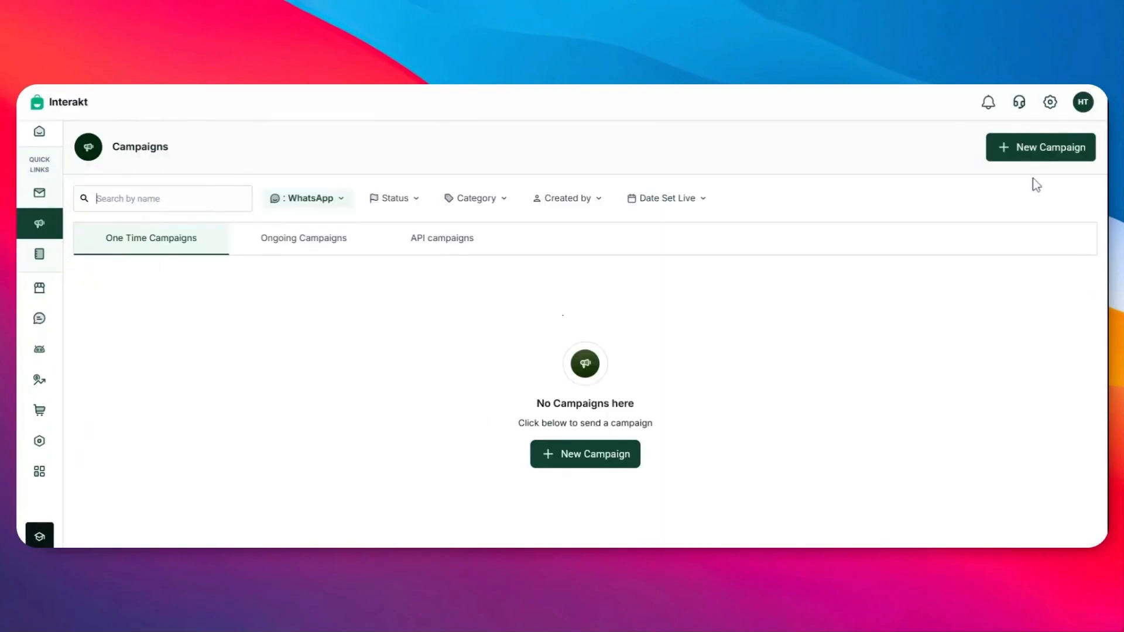
left_click(1021, 155)
left_click(735, 159)
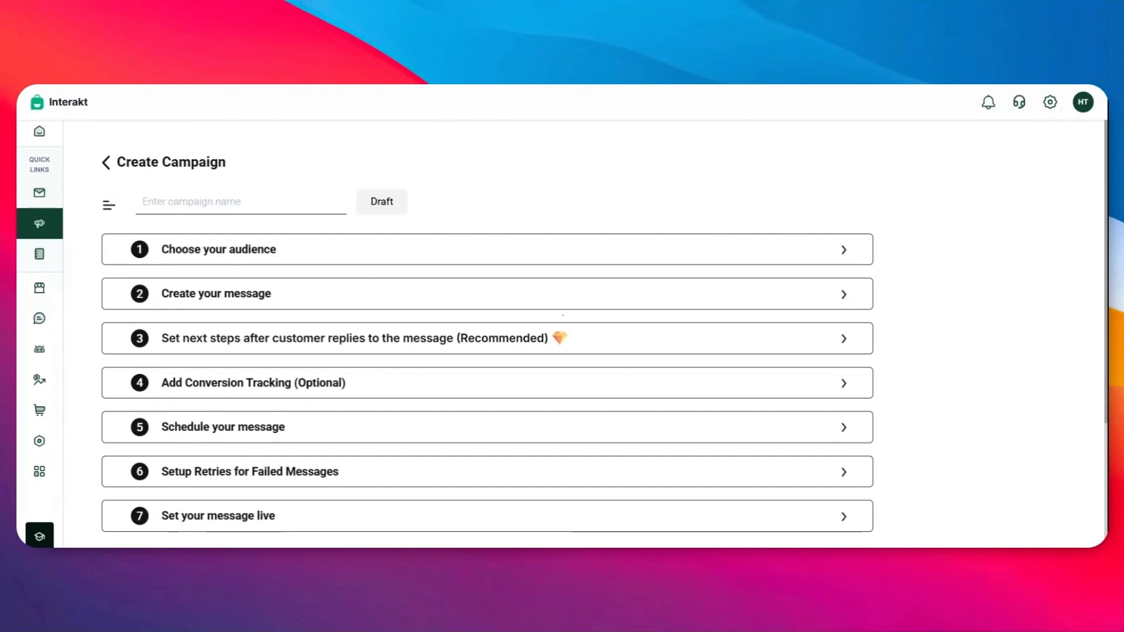
left_click(275, 250)
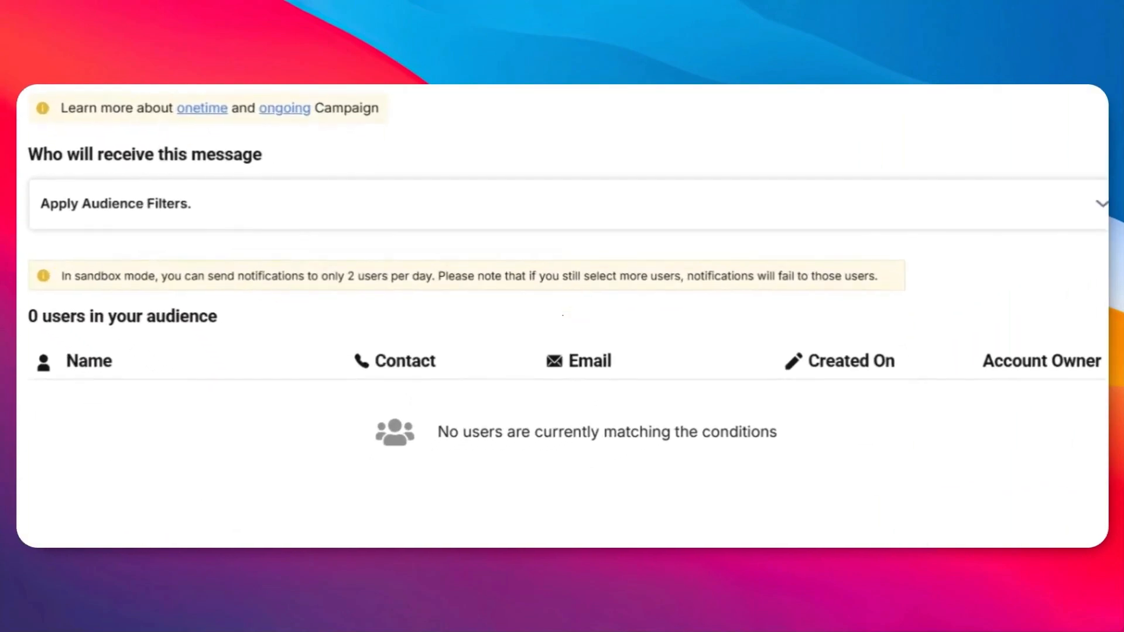
left_click(221, 223)
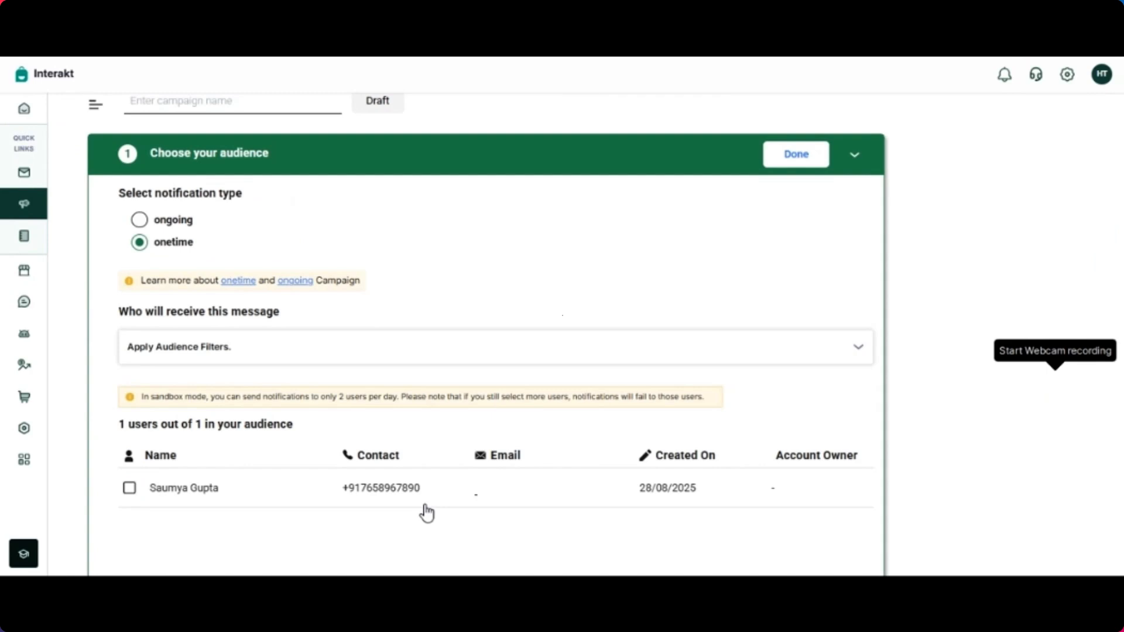
Step: Schedule the campaign message to start sending on the custom date 22/08/2025 12:00 PM
scroll(426, 513, "down", 2)
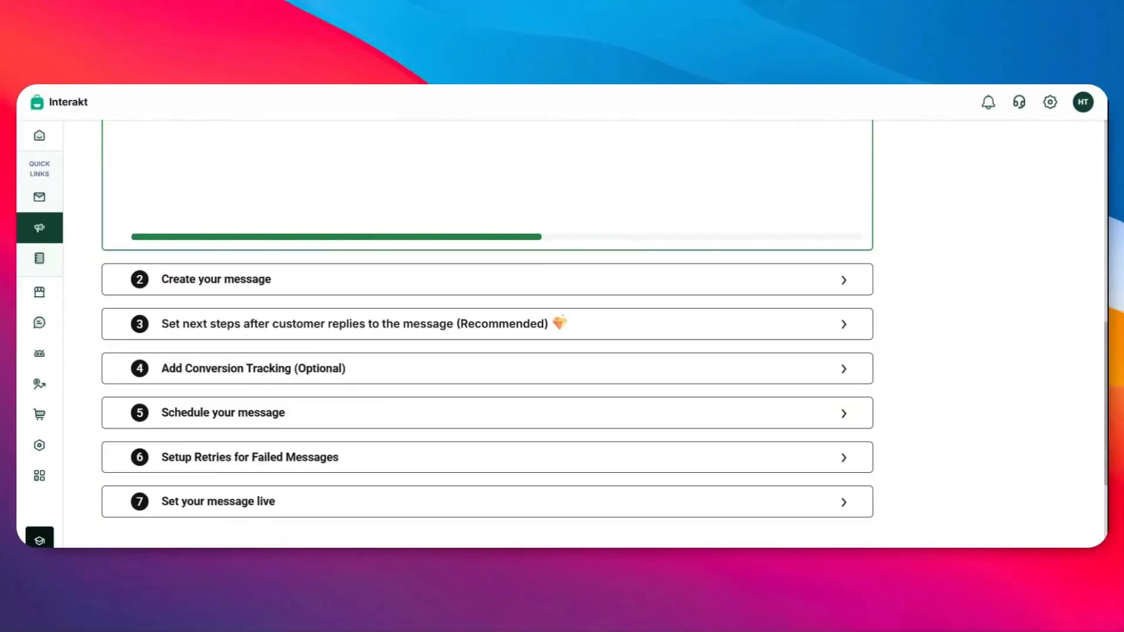
scroll(487, 374, "down", 1)
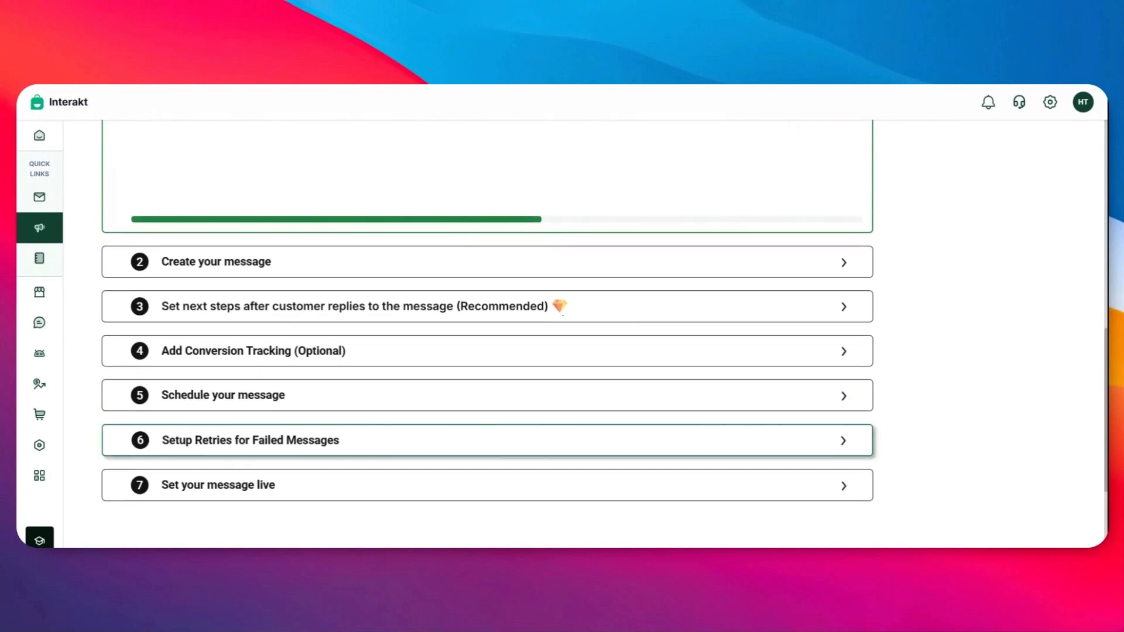
left_click(223, 395)
left_click(154, 331)
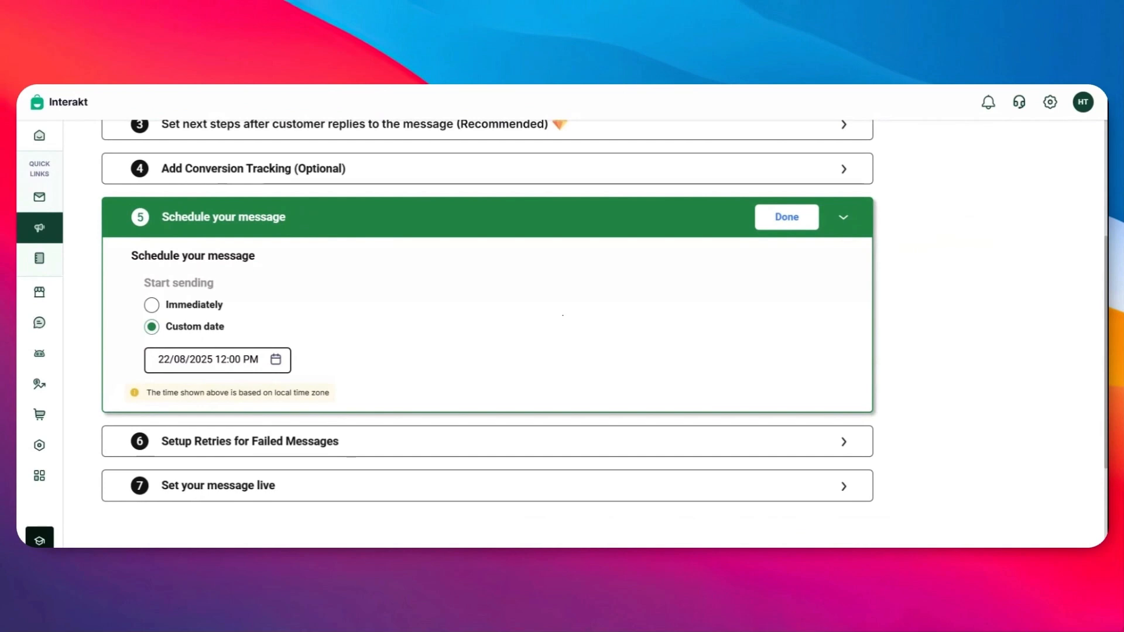
scroll(489, 379, "down", 1)
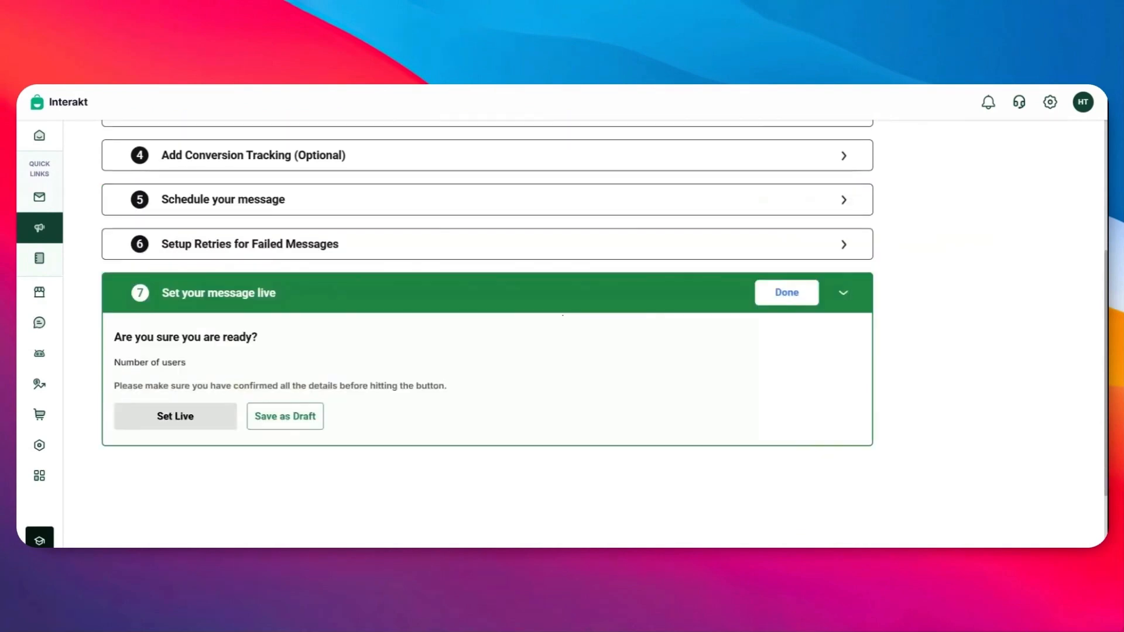